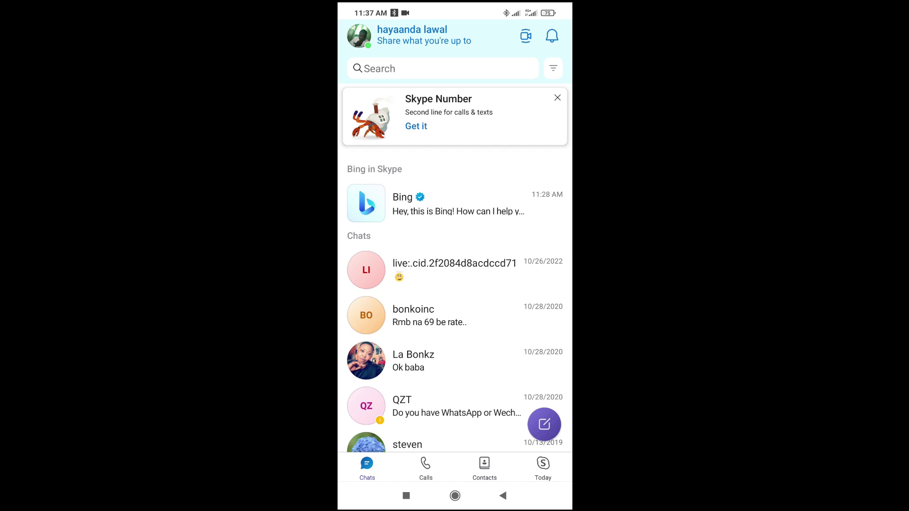
left_click_drag(483, 343, 494, 315)
Enter the bonkoinc conversation and bring up the content-sharing options.
left_click(442, 273)
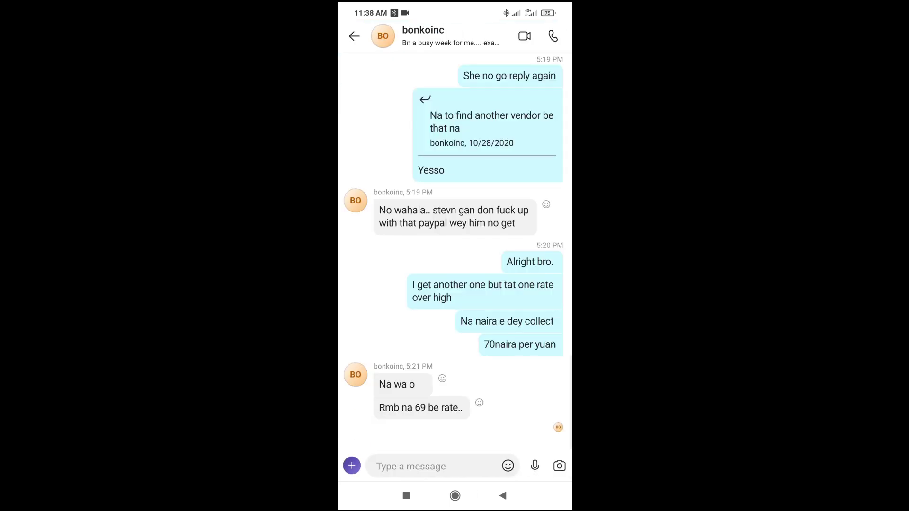
left_click(351, 466)
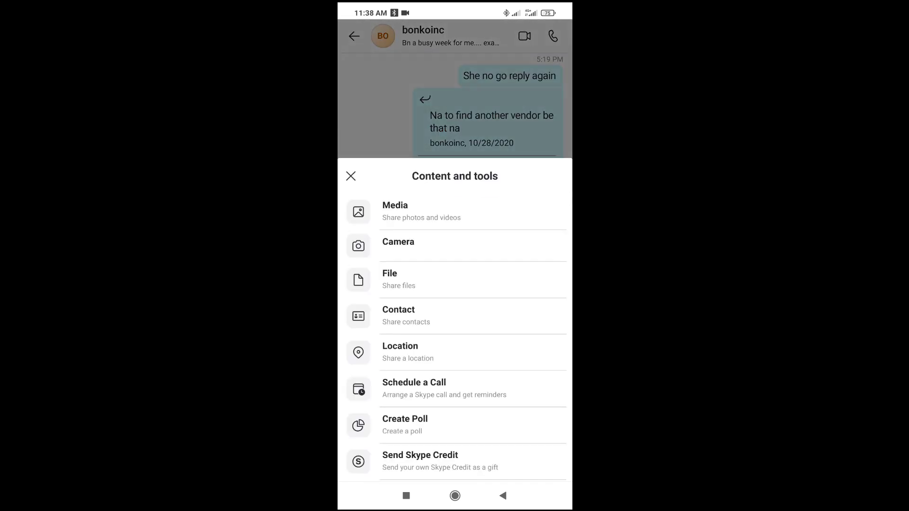
Choose File sharing, then show the picker's Open from sources list.
left_click(398, 279)
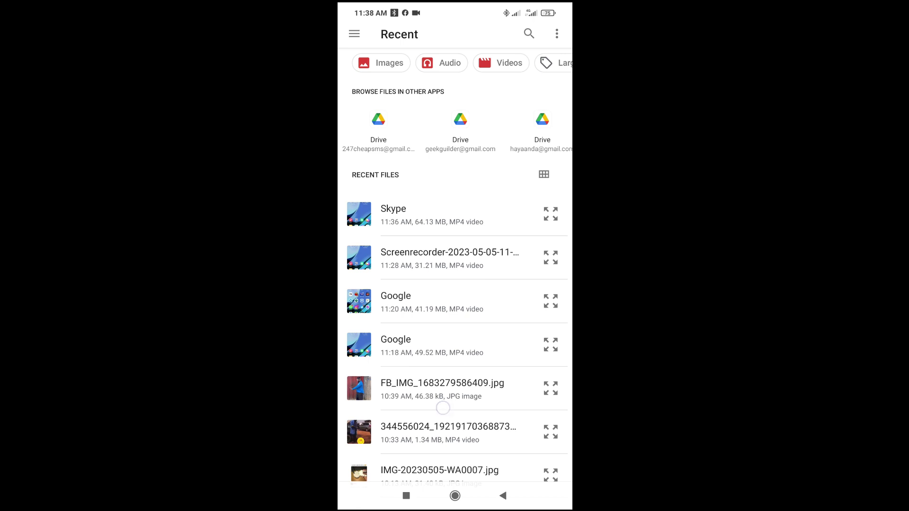
scroll(460, 346, "down", 15)
scroll(460, 347, "down", 5)
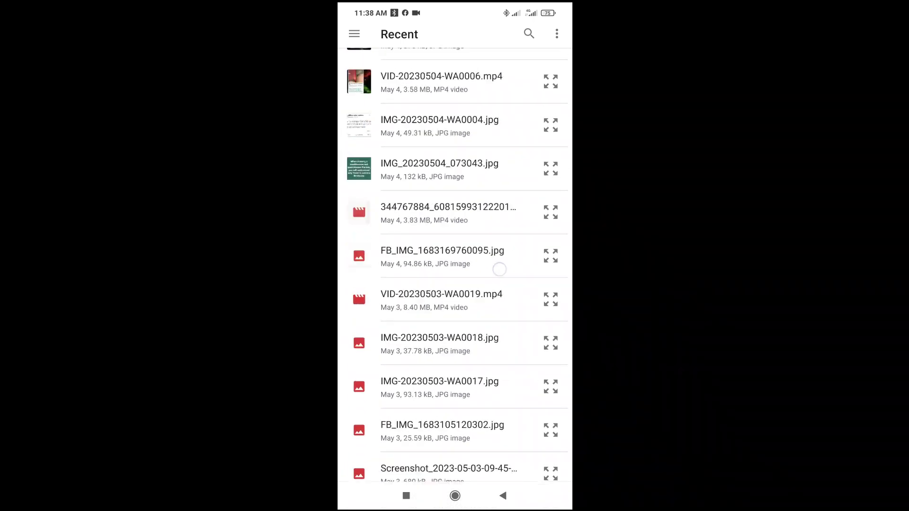
scroll(498, 264, "down", 5)
scroll(498, 263, "down", 5)
scroll(489, 302, "up", 10)
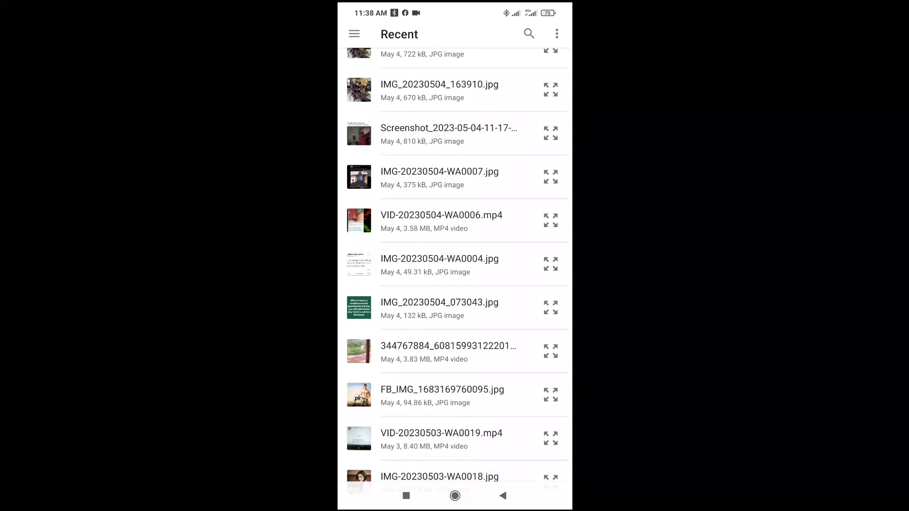
scroll(489, 301, "up", 5)
scroll(489, 301, "up", 5)
scroll(489, 301, "up", 5)
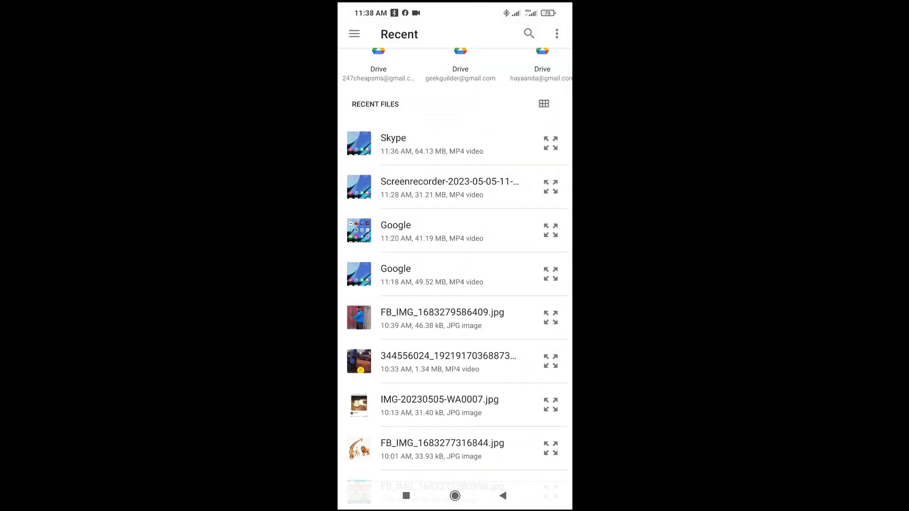
left_click(354, 34)
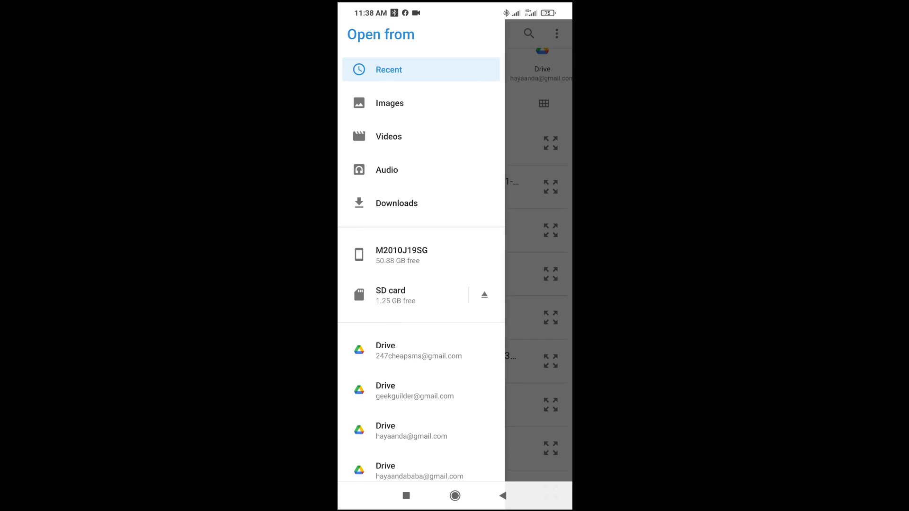
scroll(421, 284, "down", 3)
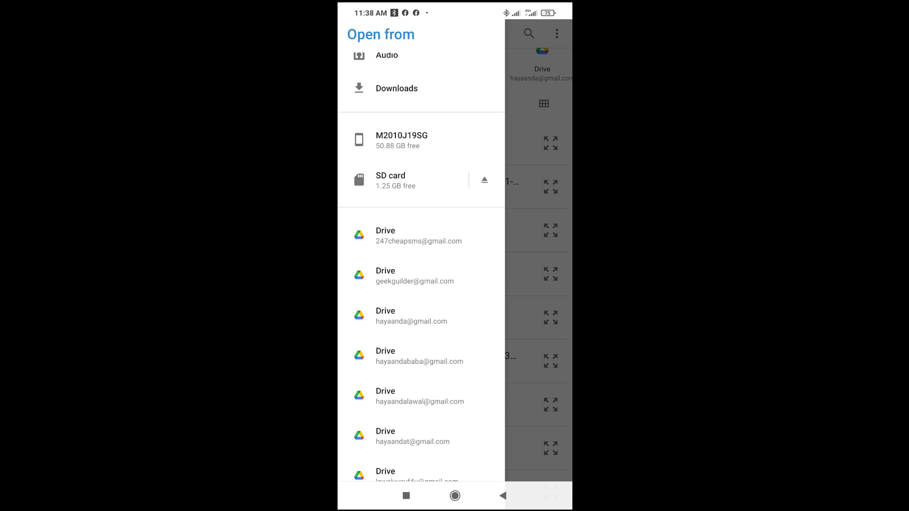
Dismiss the sources drawer and pick FB_IMG_1683279586409.jpg from Recent to send.
left_click_drag(475, 264, 398, 264)
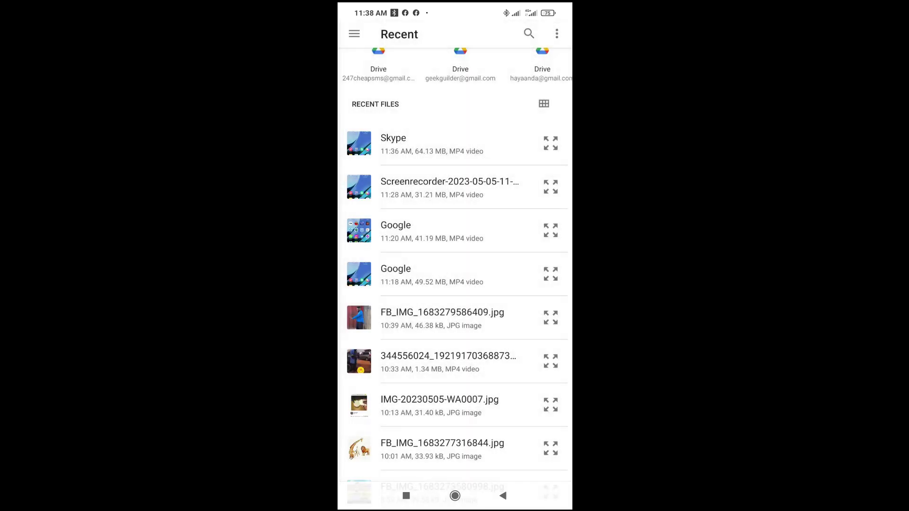
scroll(497, 270, "down", 2)
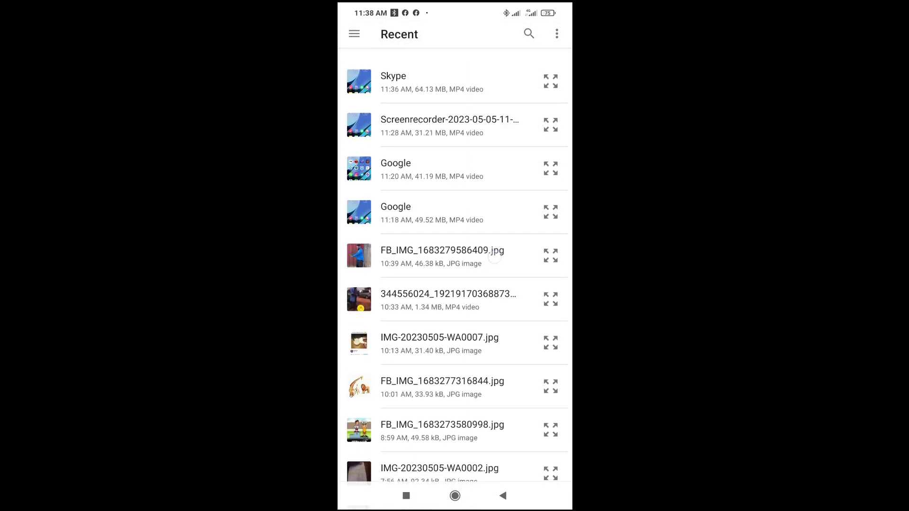
left_click(456, 257)
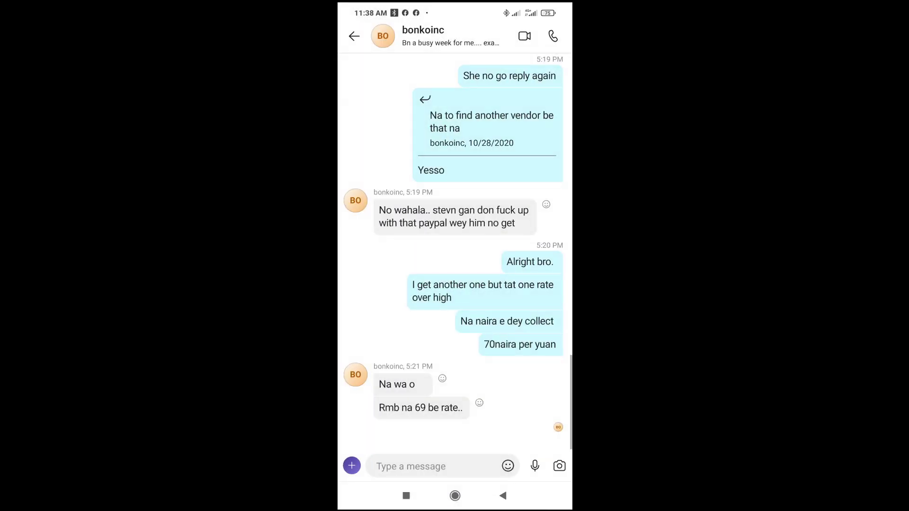